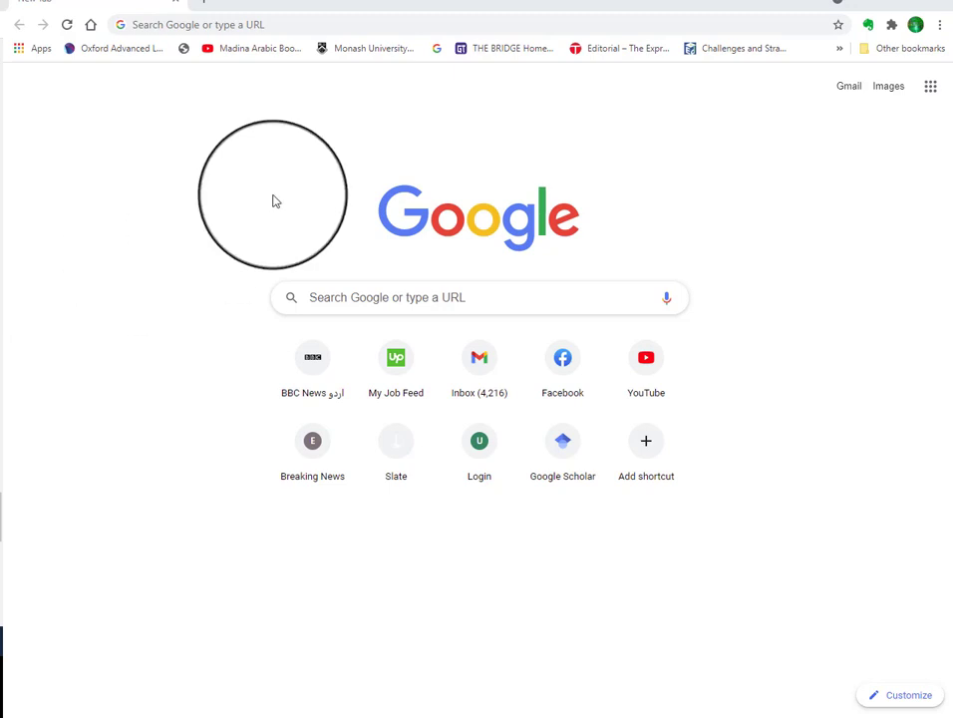
Open the Google Scholar site at scholar.google.com.
click(259, 21)
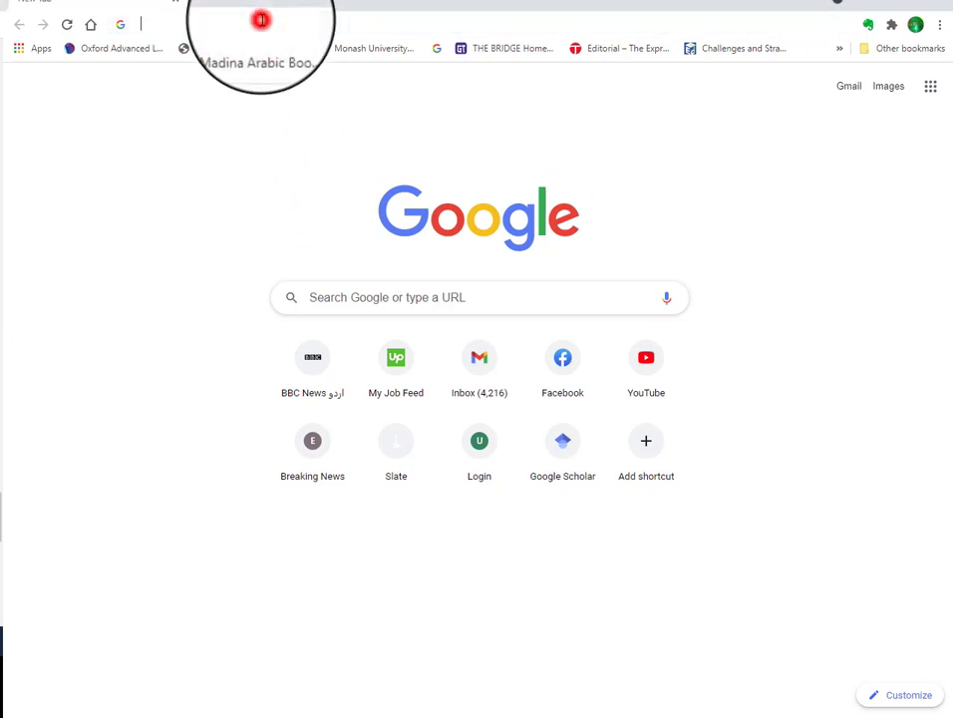
text(sc)
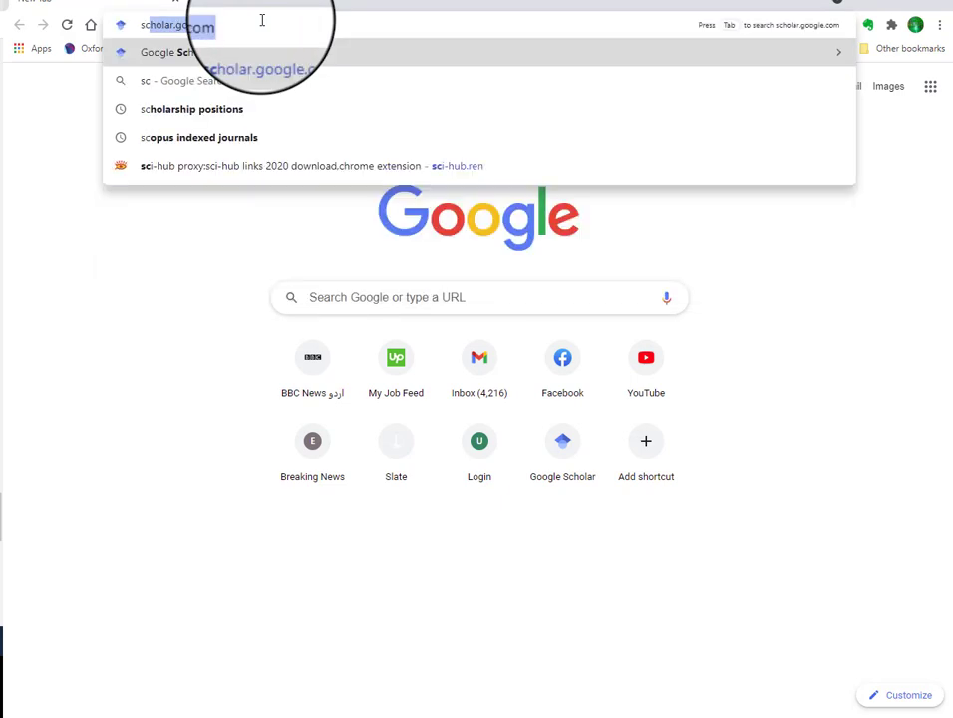
key(Return)
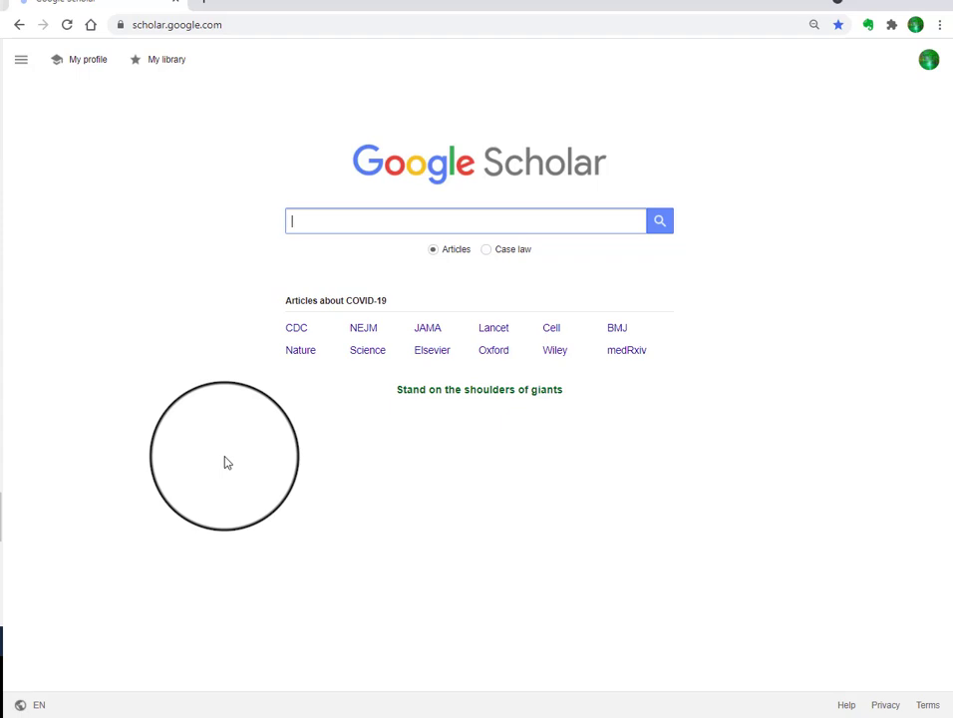
Search Google Scholar for articles on corporate social responsibility.
text(co)
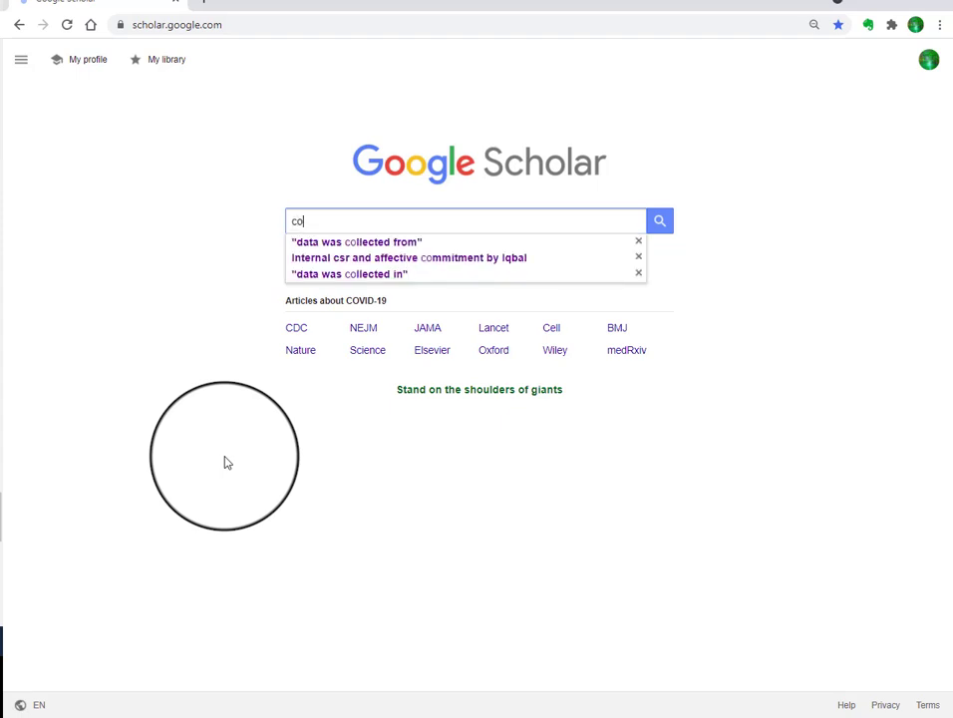
text(rporate )
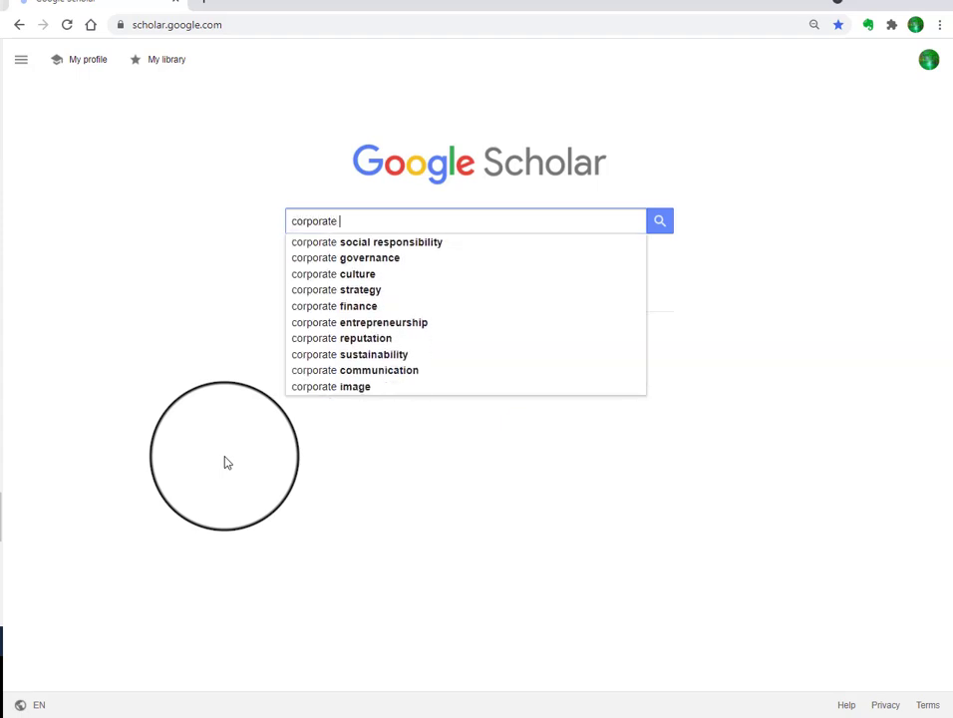
text(social re)
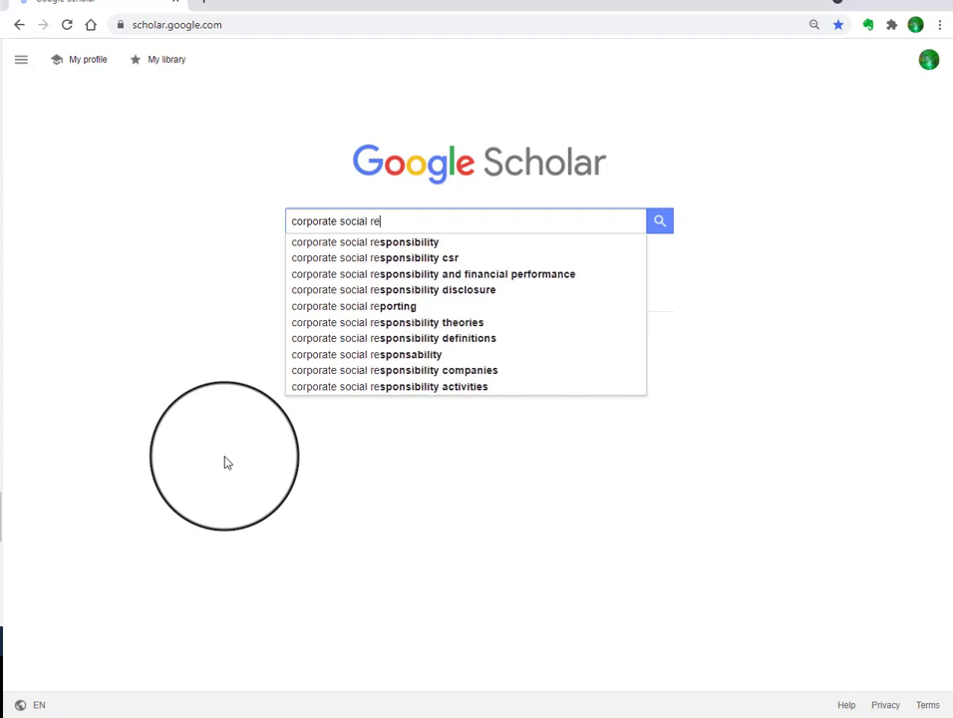
text(sponsibility)
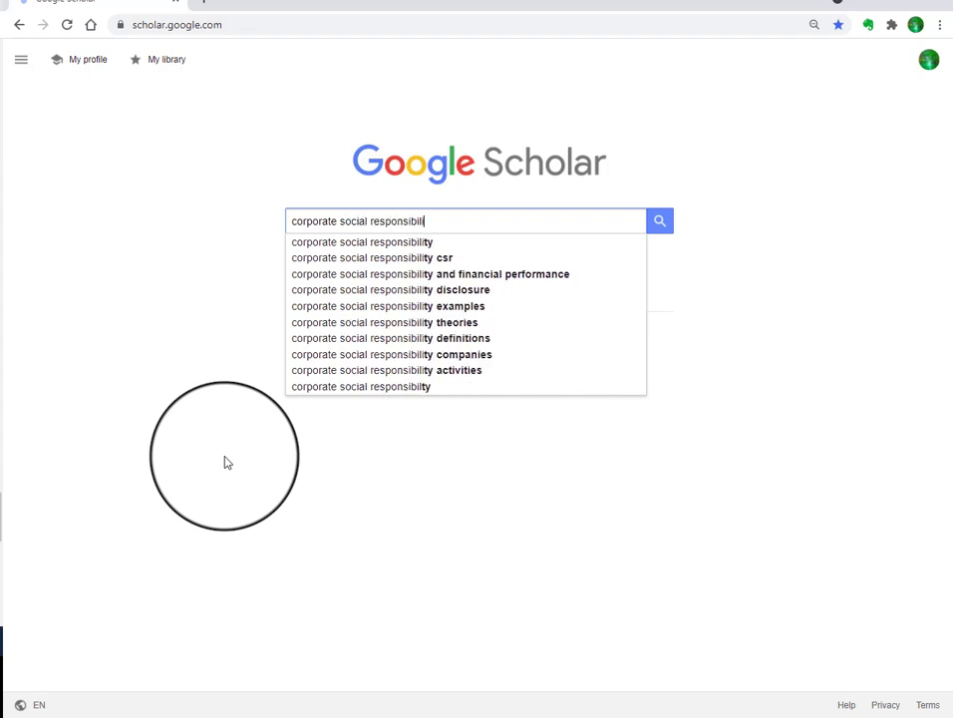
key(Return)
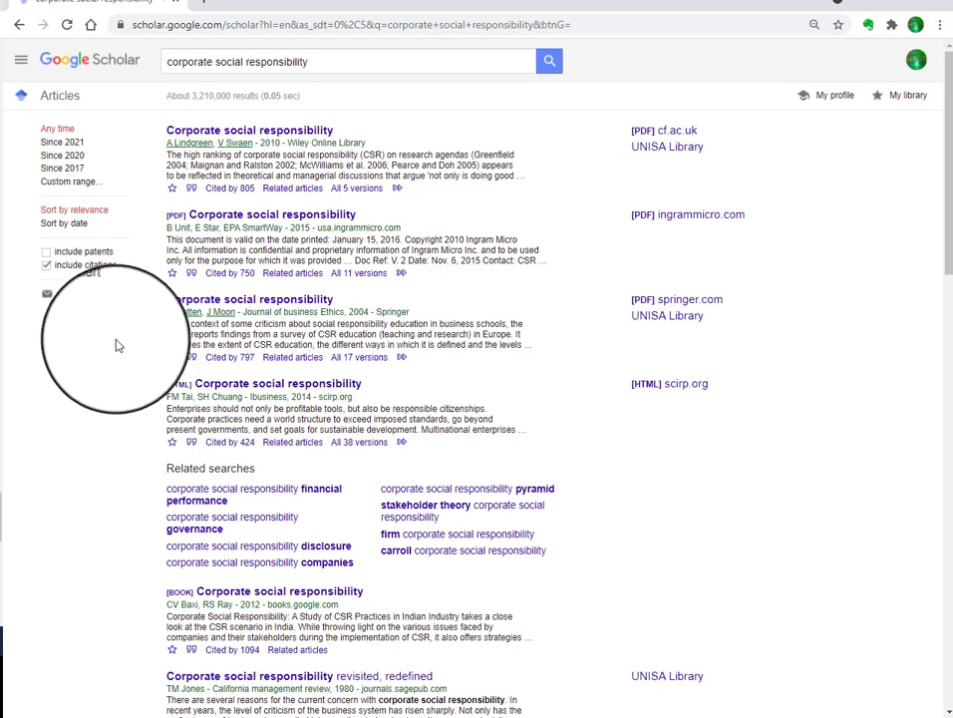
Restrict the search results to a custom publication range from 2015 to 2021.
click(72, 182)
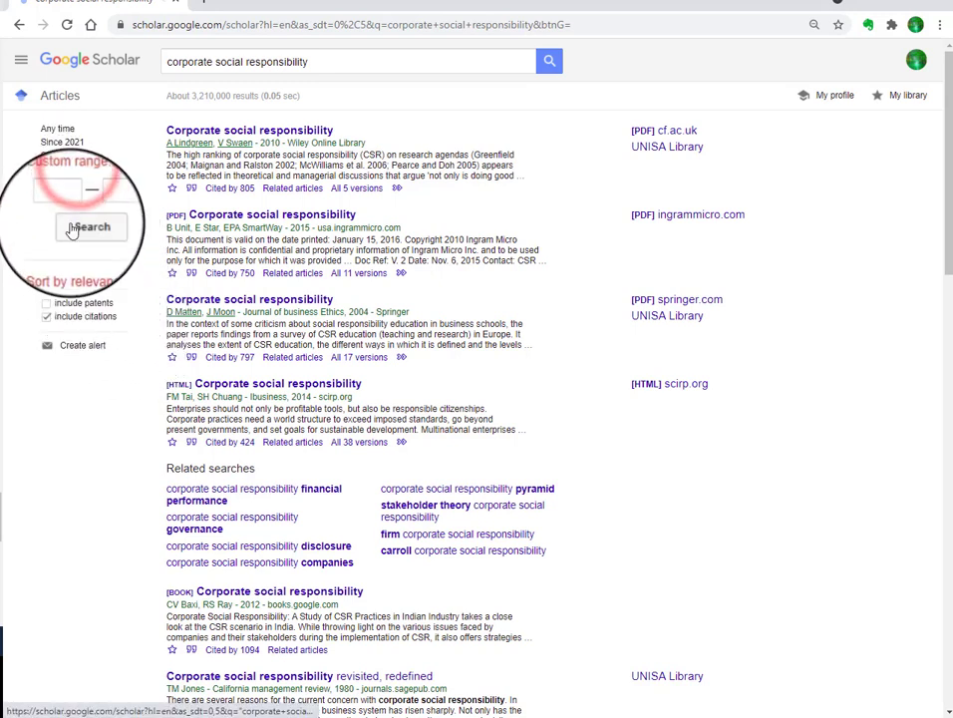
click(69, 202)
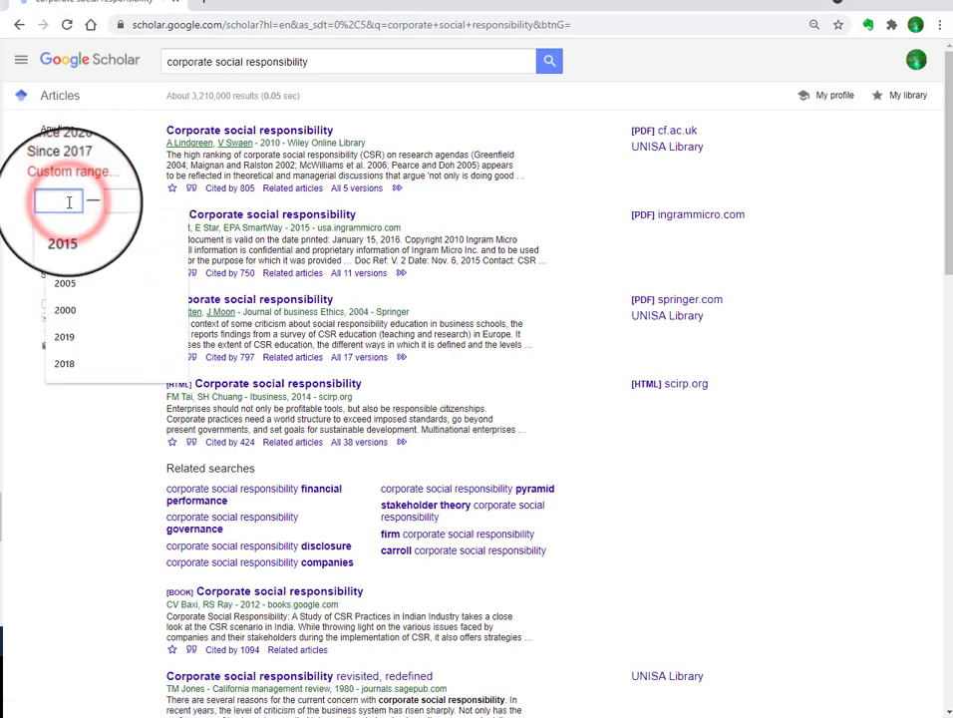
text(2018)
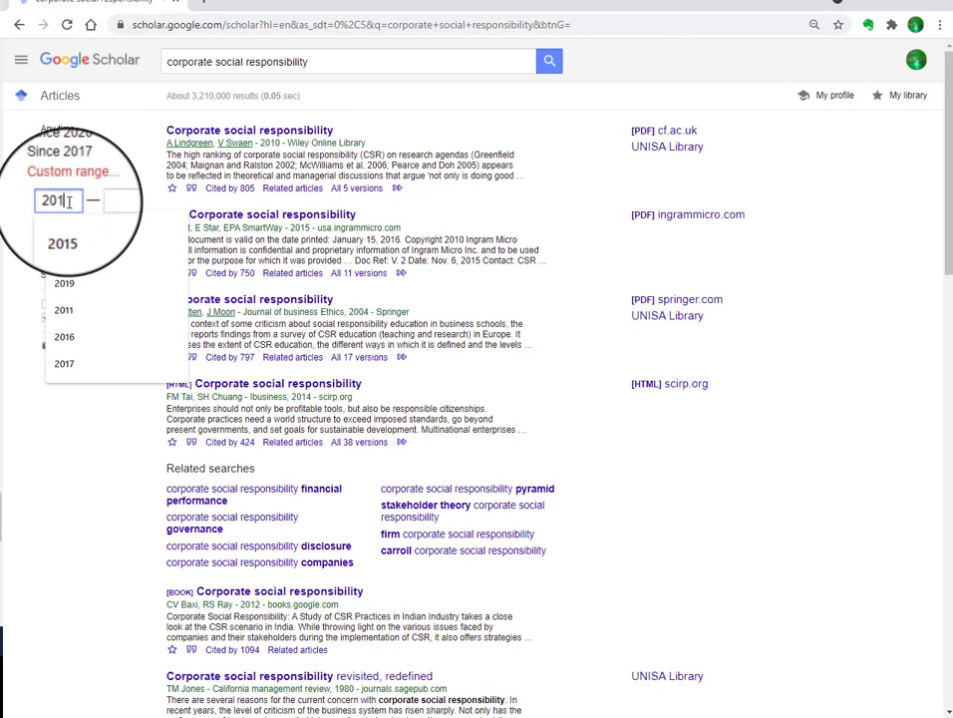
click(123, 200)
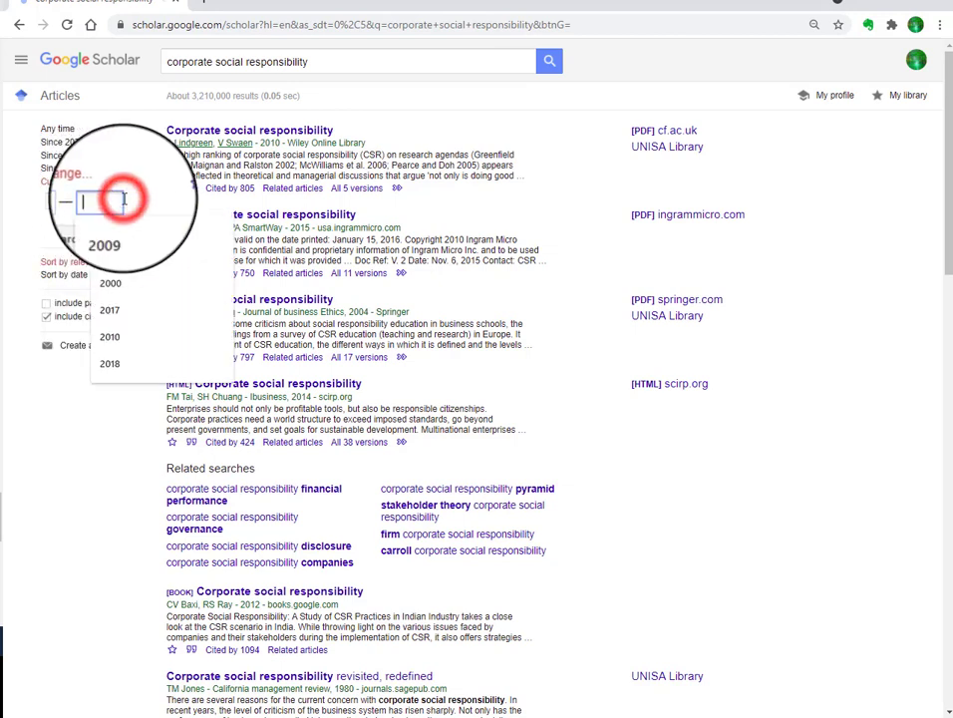
text(2021)
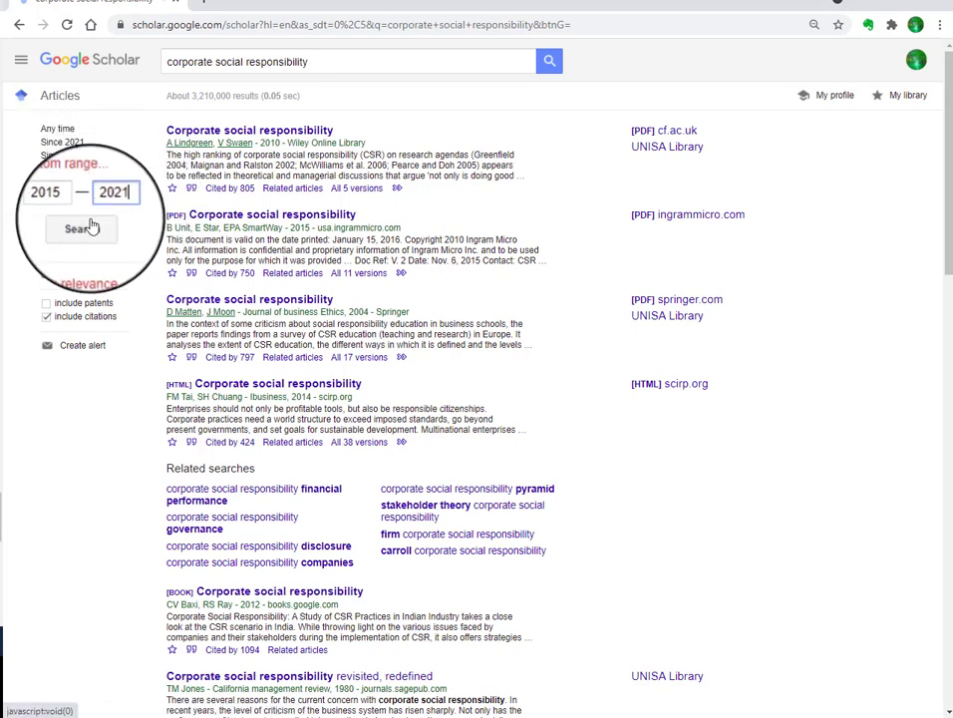
click(86, 228)
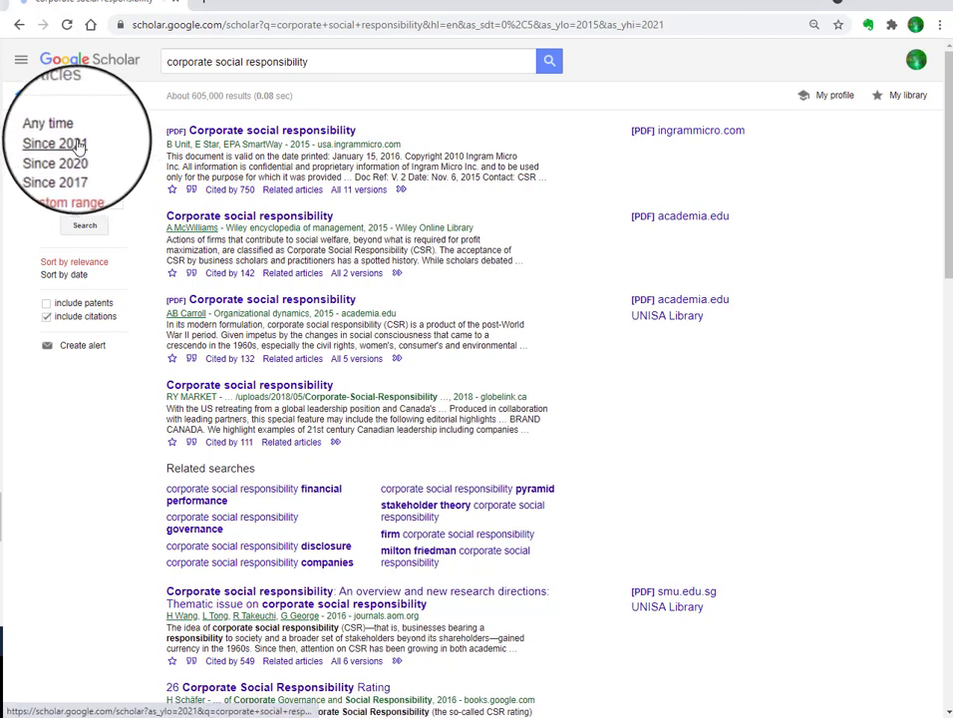
Filter the results to articles since 2021, and switch the filter to since 2020.
click(72, 142)
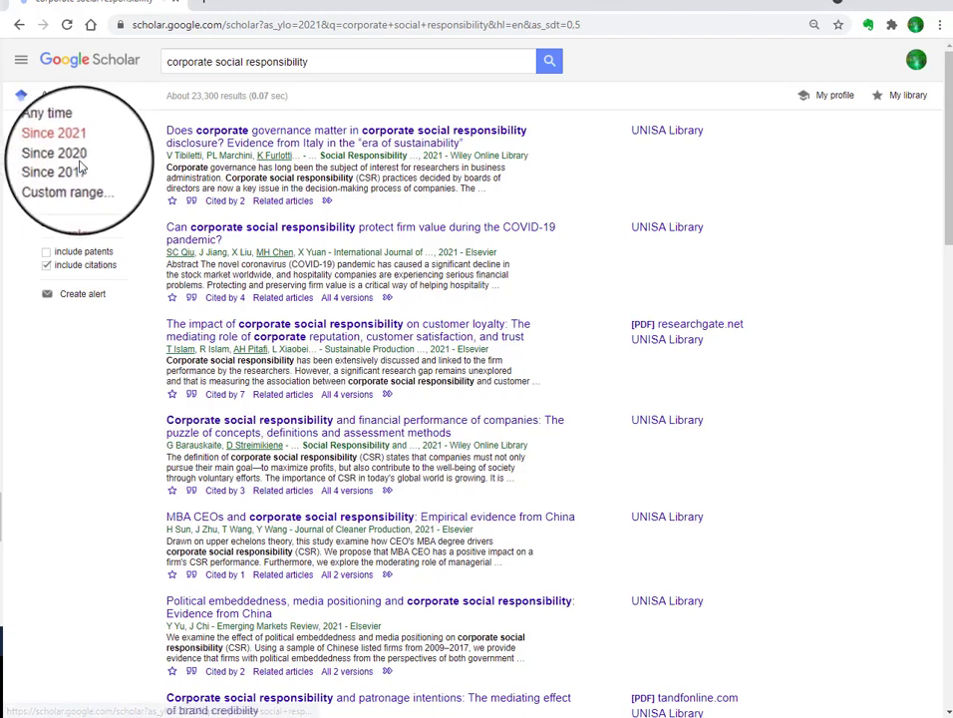
click(67, 163)
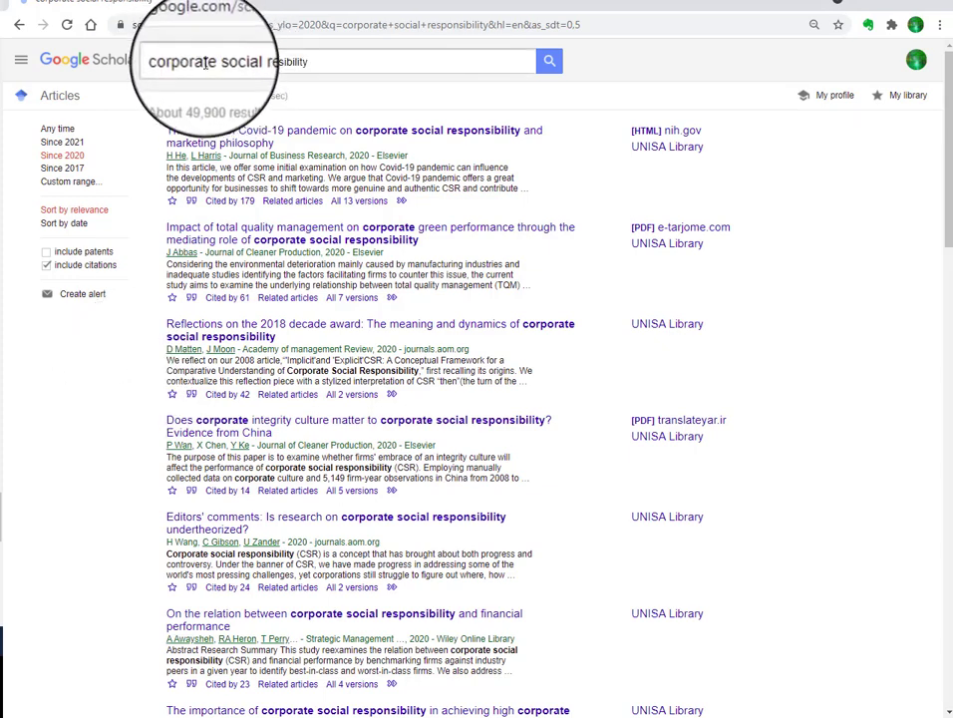
Refine the query to the exact phrases "corporate social responsibility" AND "job satisfaction" and run the search.
click(168, 64)
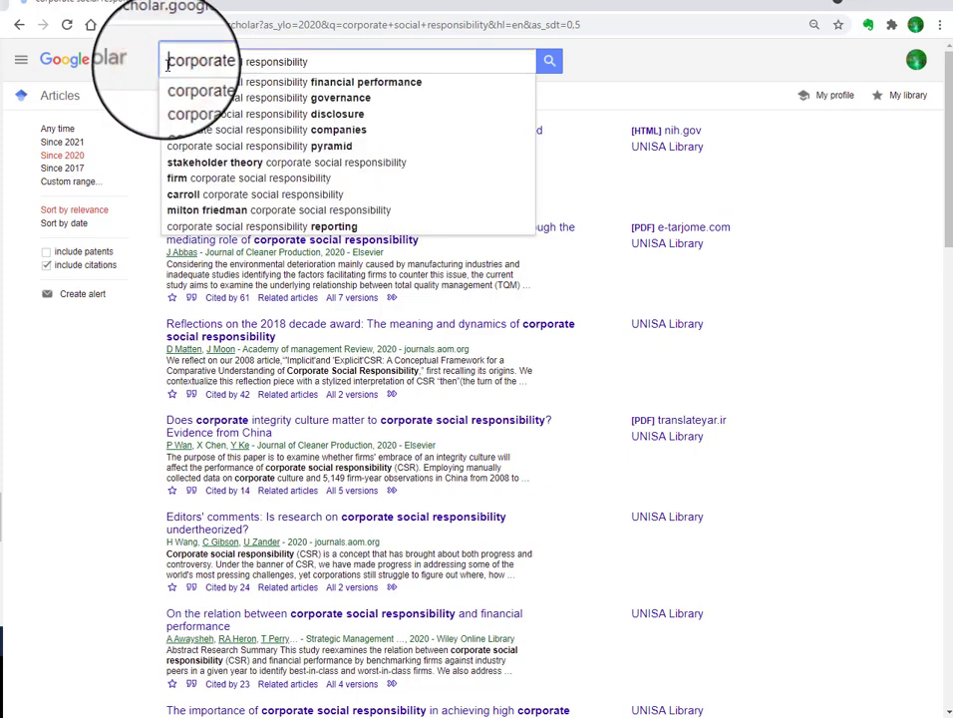
text(")
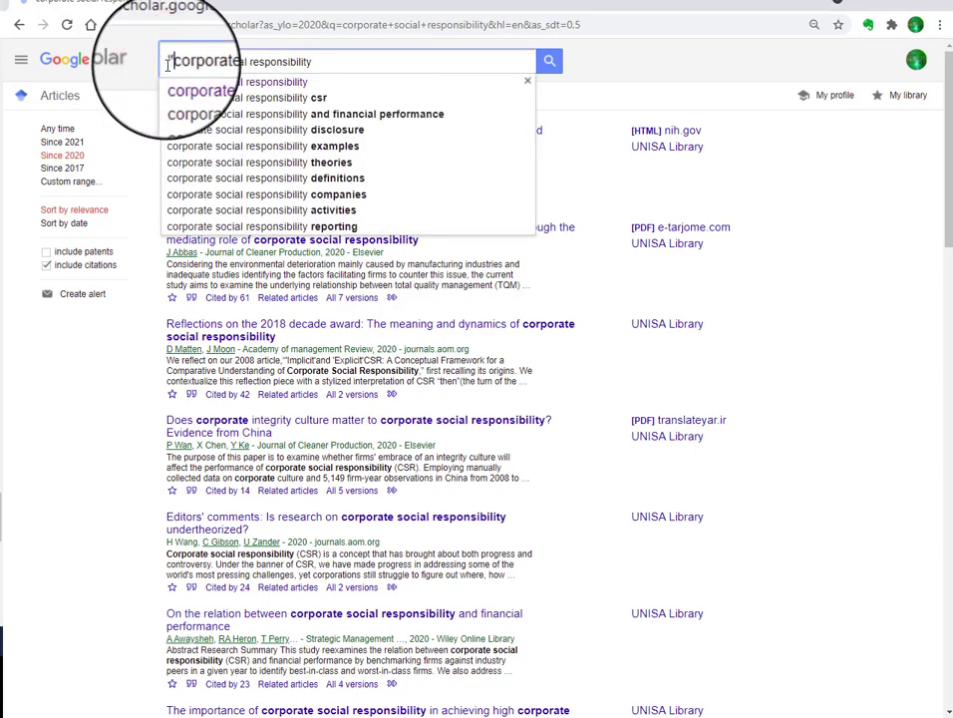
click(322, 61)
text(")
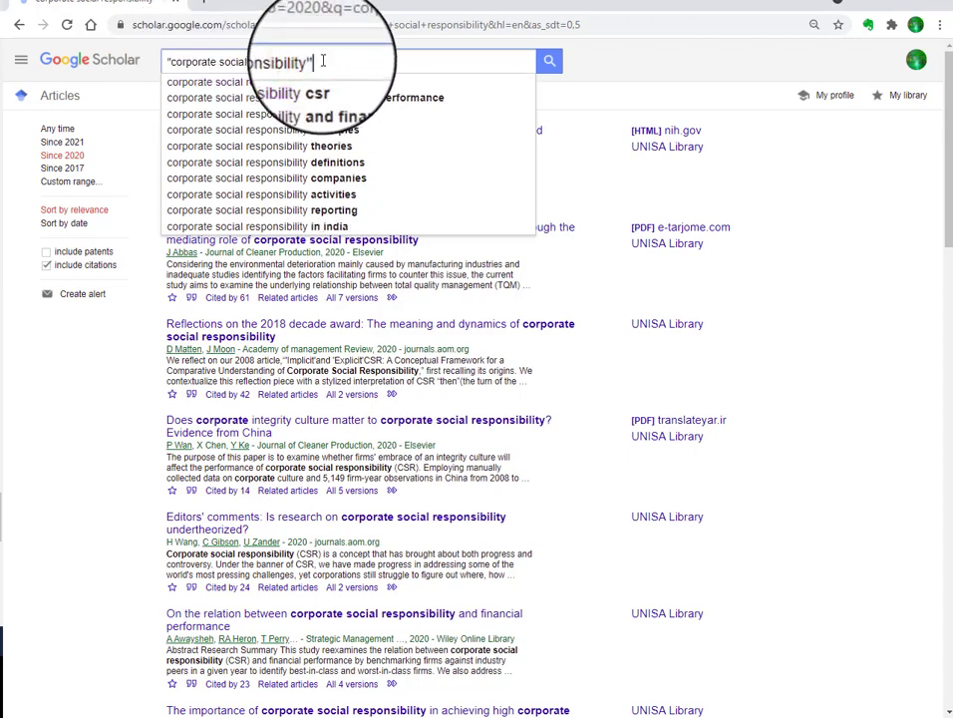
text( AND)
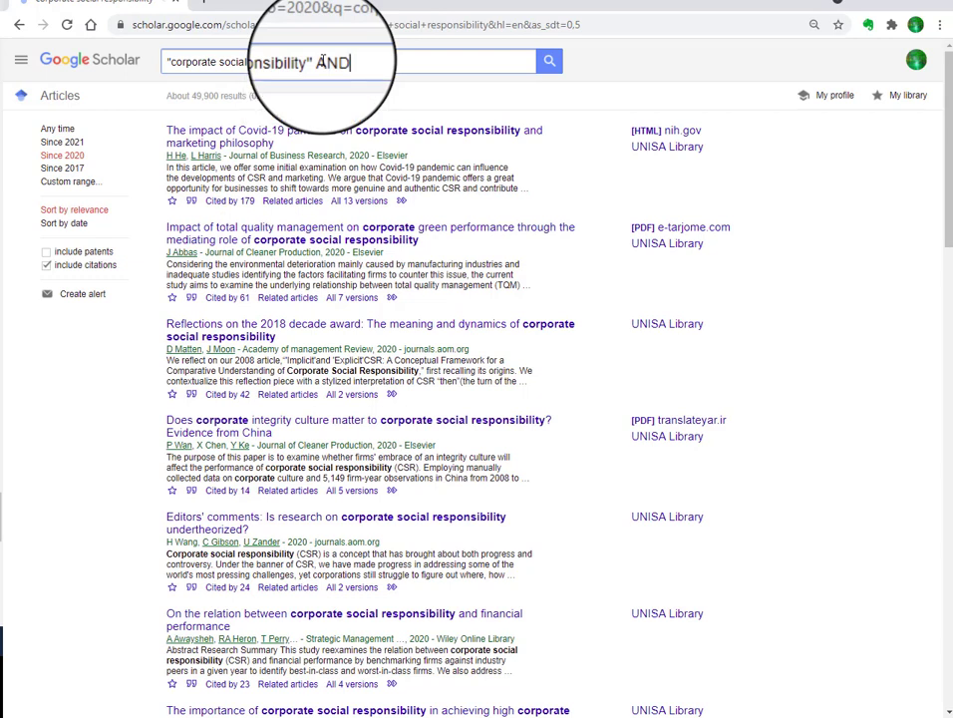
text( "job satisfaction)
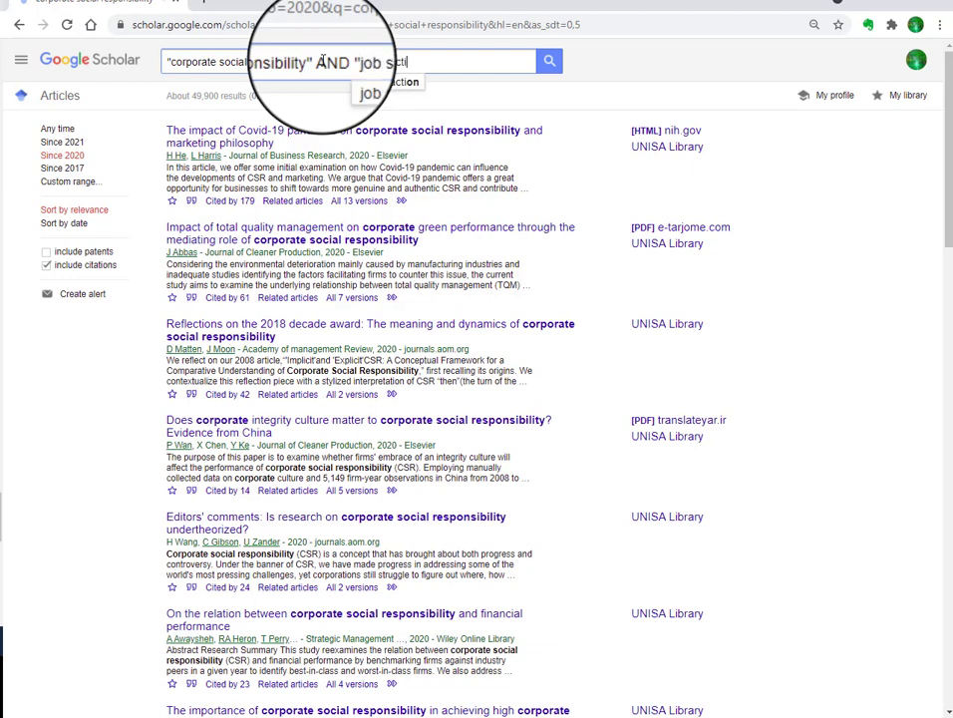
text(")
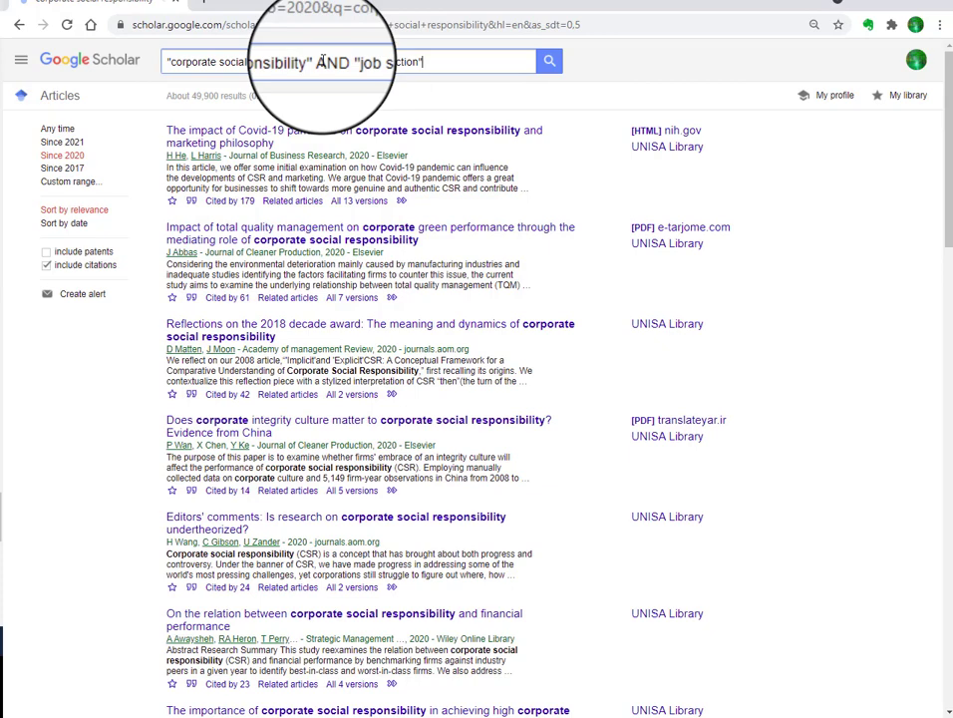
click(549, 61)
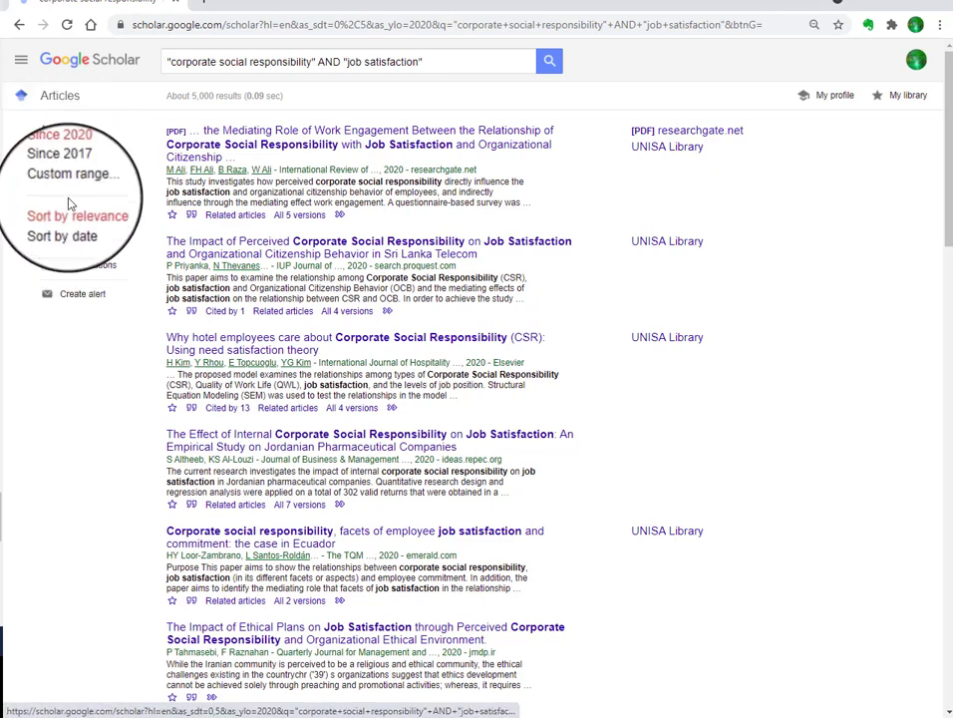
Set the date filter to any time and rerun the search with OR instead of AND between the two phrases.
click(58, 133)
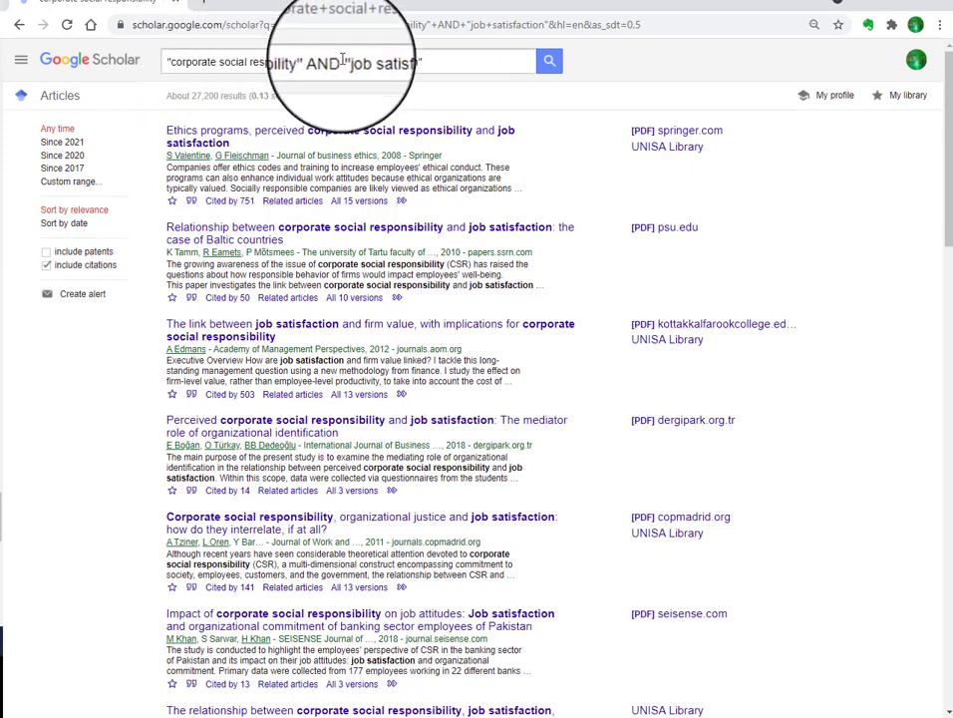
click(289, 60)
double_click(304, 61)
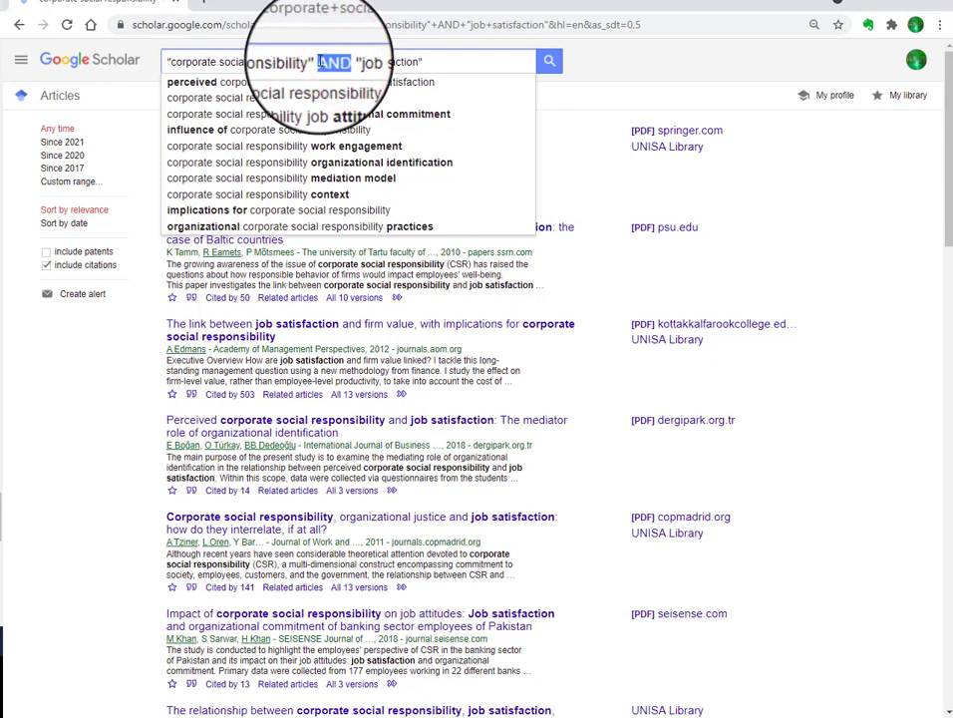
key(BackSpace)
text(OR)
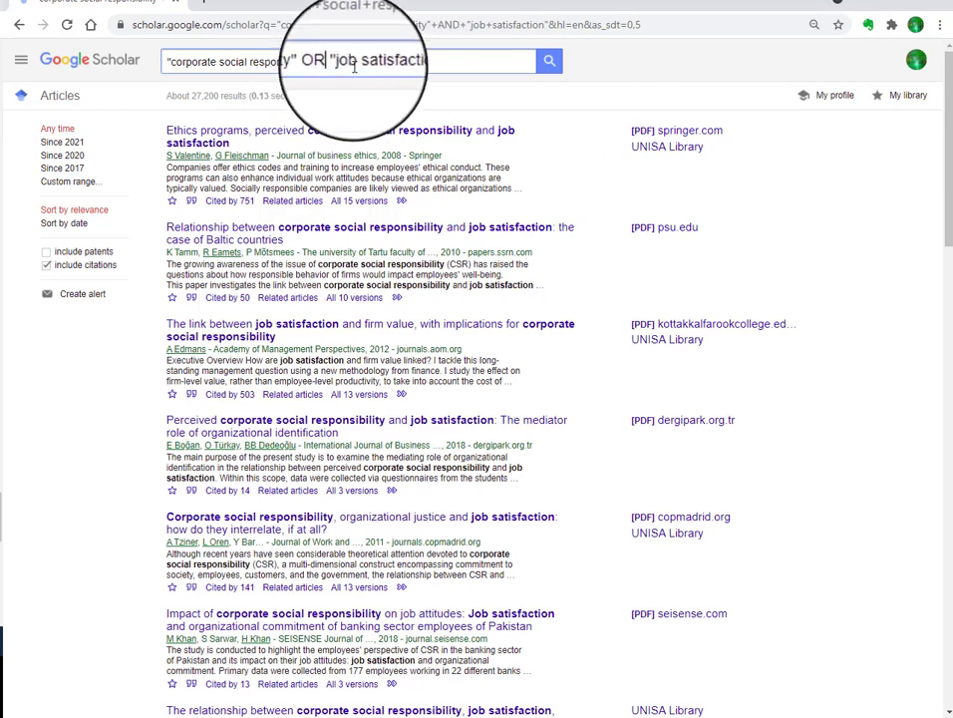
click(556, 70)
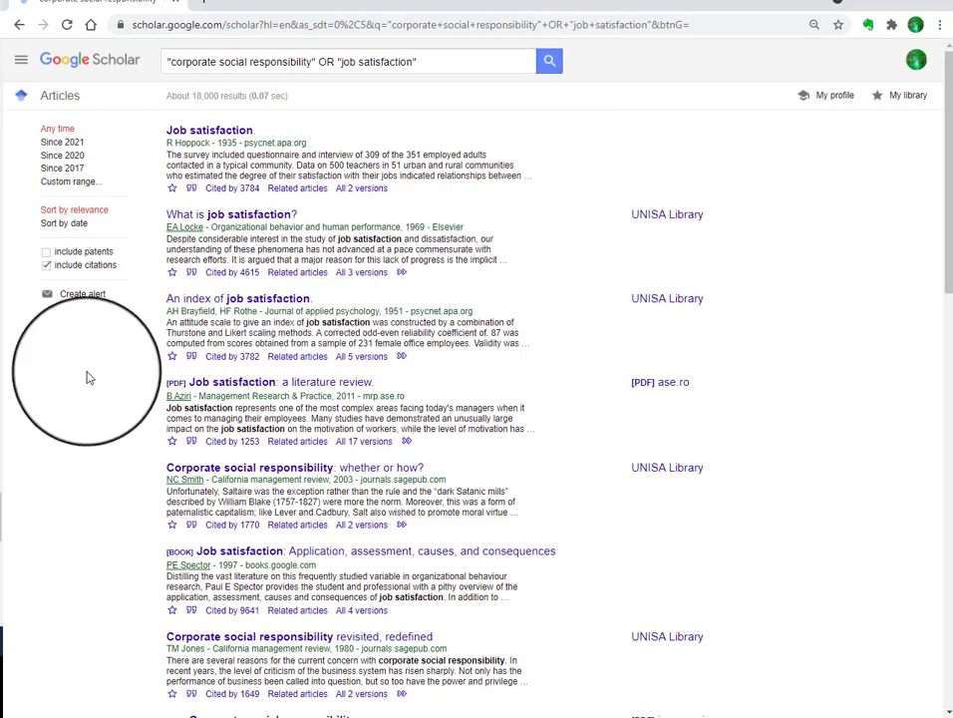
Examine the advanced search options, including the field for excluded words, and close them without changes.
click(22, 65)
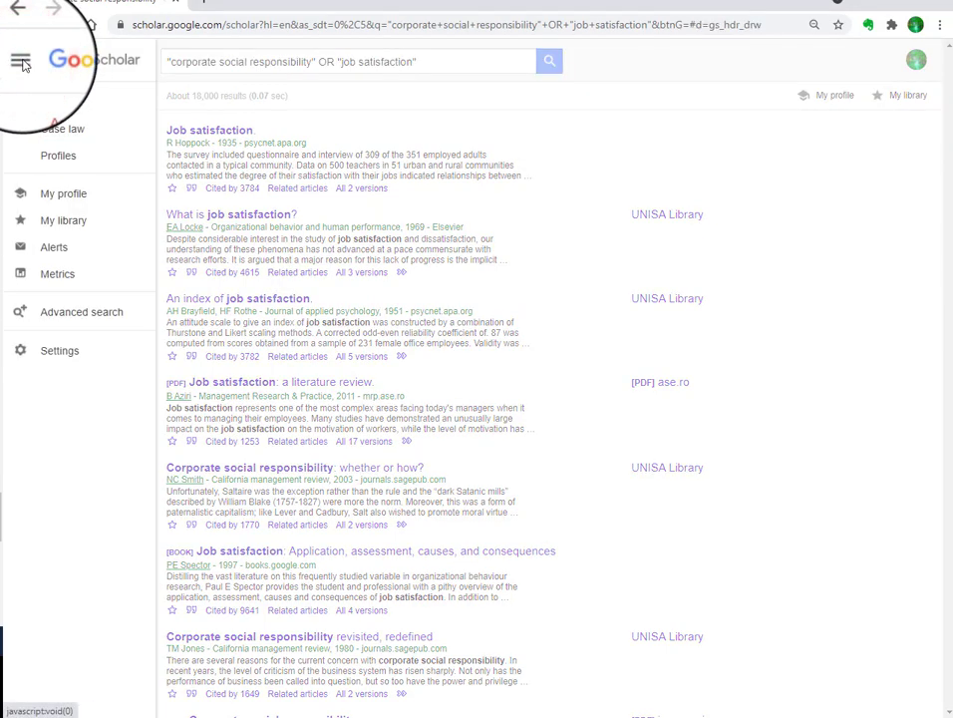
click(88, 317)
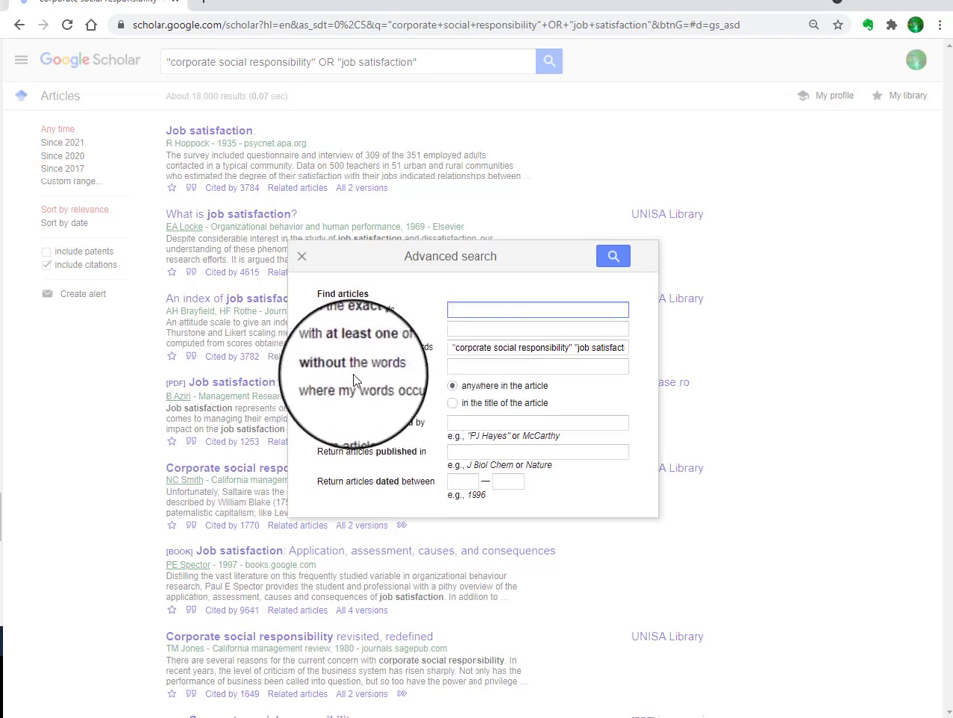
click(466, 369)
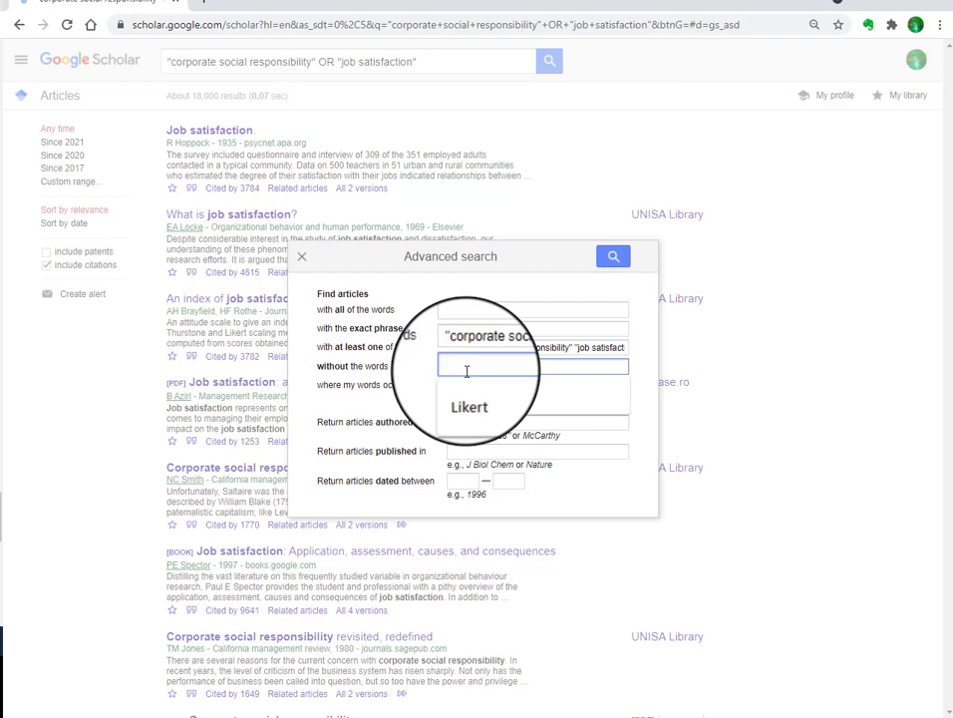
click(384, 388)
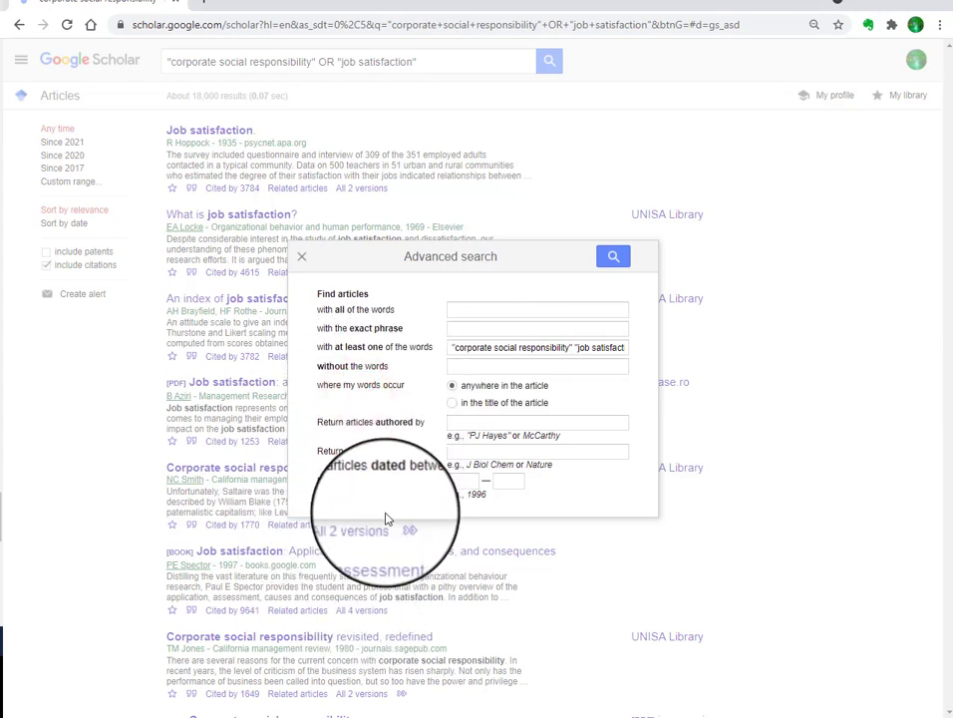
click(301, 258)
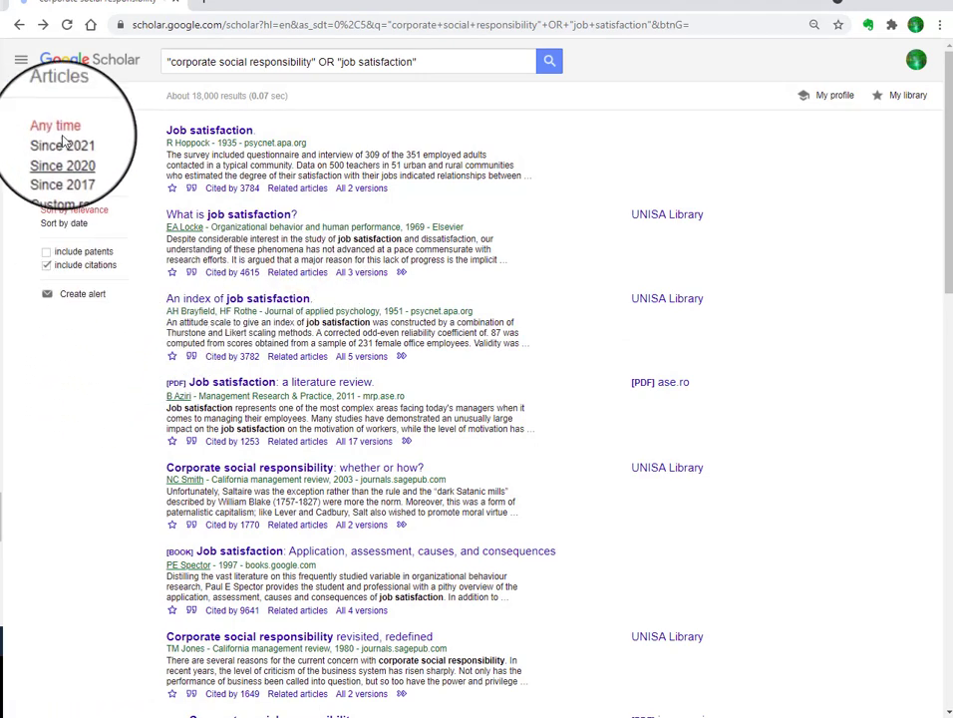
Examine the search settings, including the results-per-page choices and the bibliography managers offered for citation import links, leaving them unchanged.
click(22, 60)
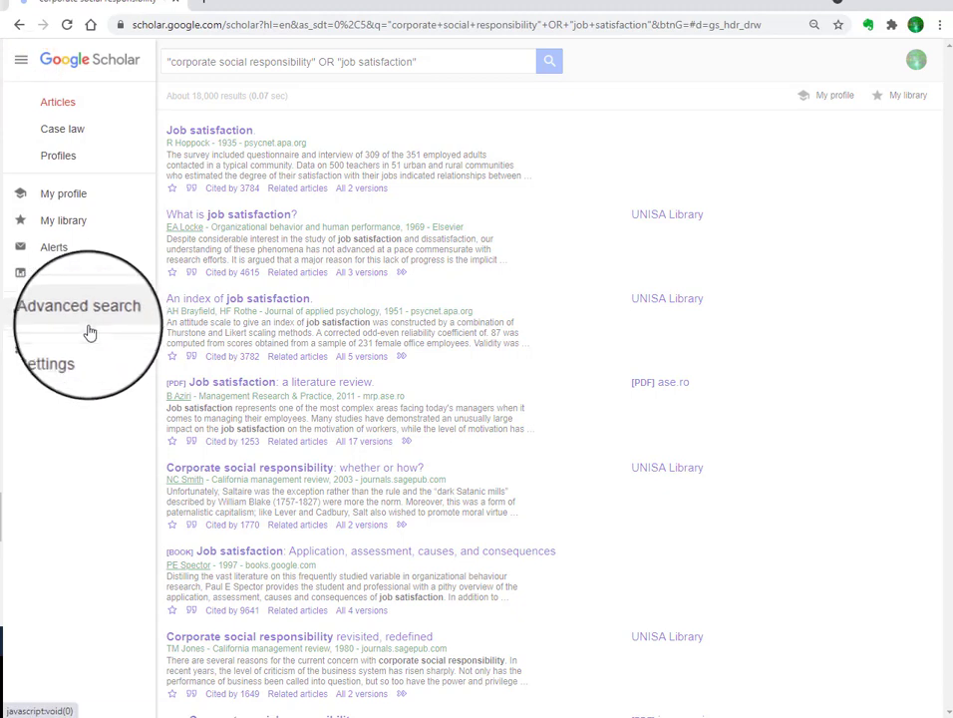
click(76, 355)
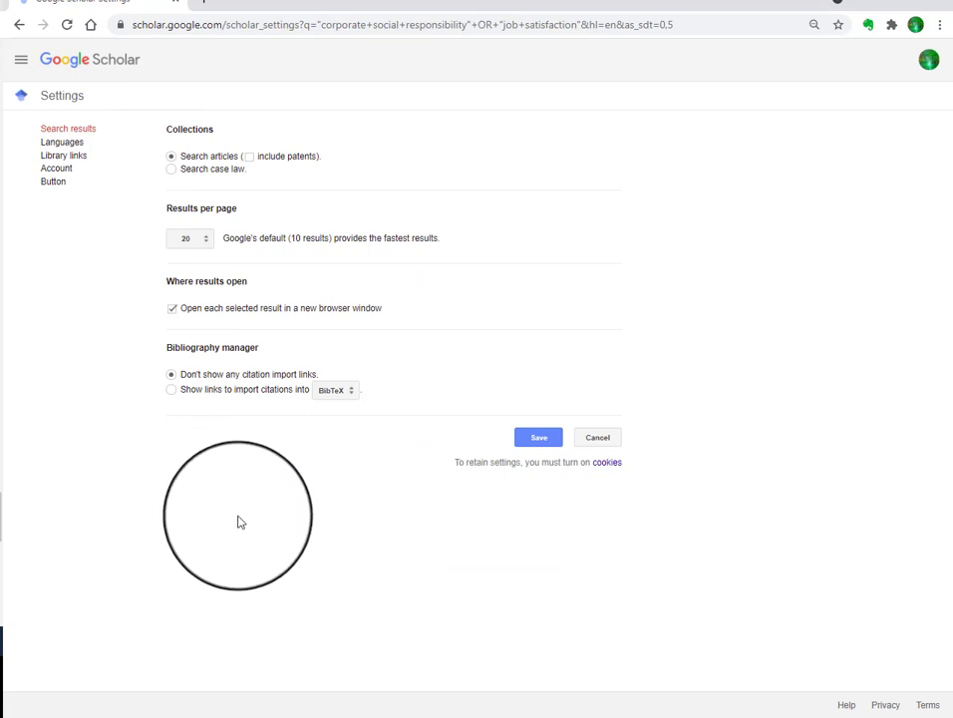
click(202, 242)
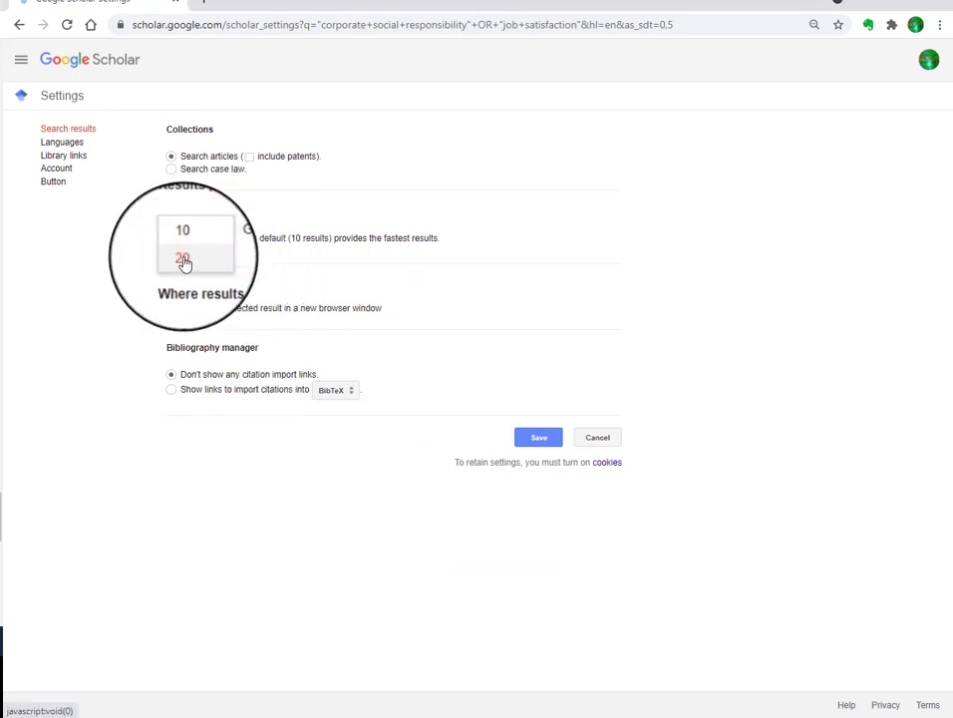
click(183, 260)
click(197, 238)
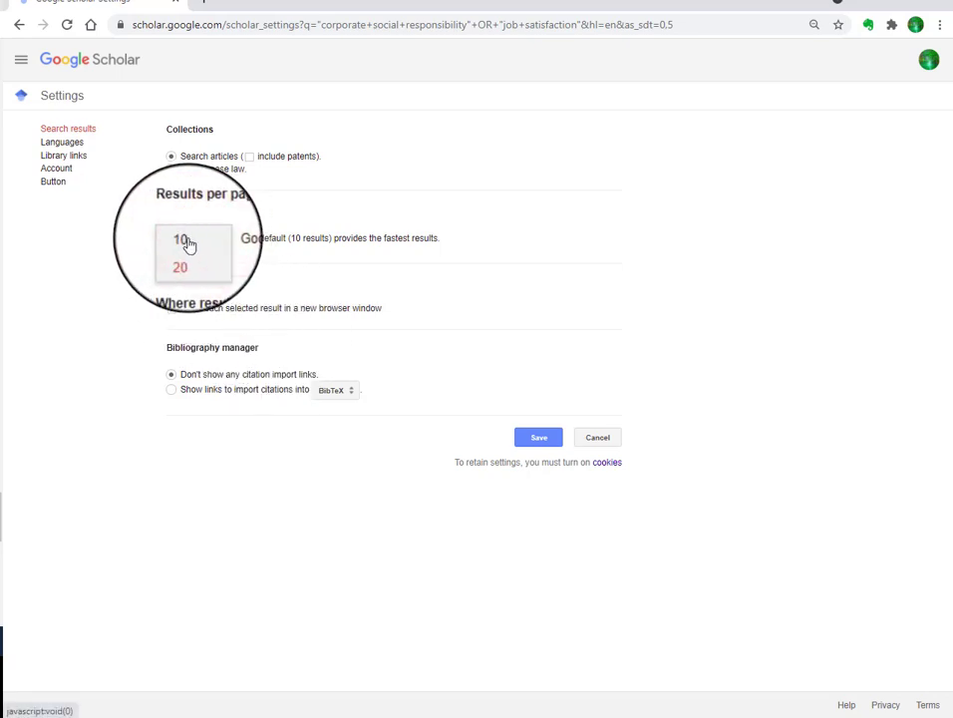
click(185, 262)
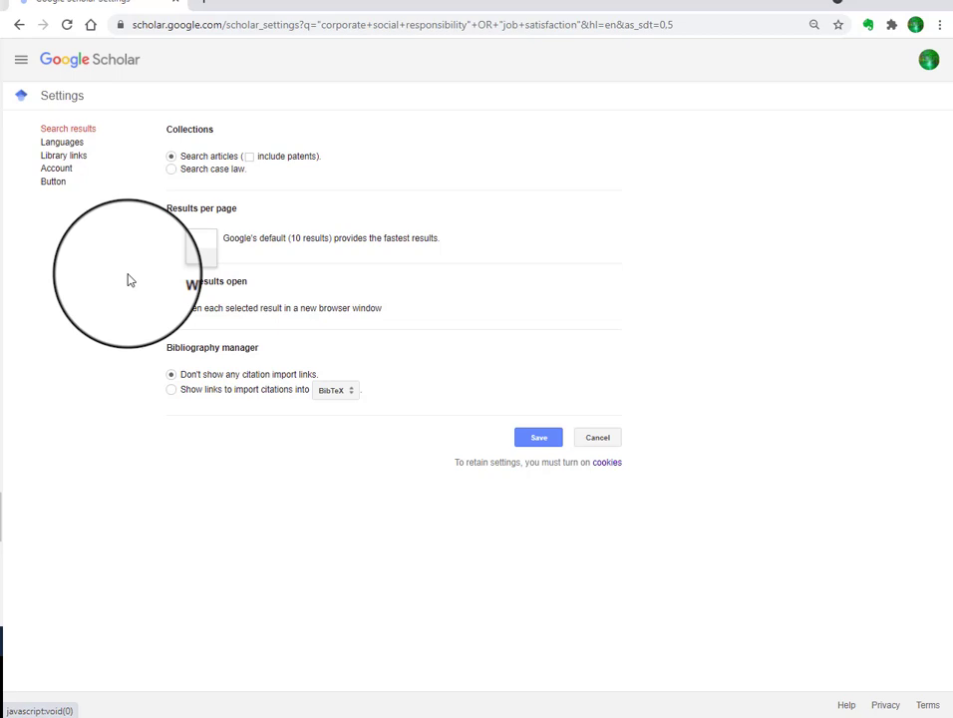
click(141, 263)
click(127, 290)
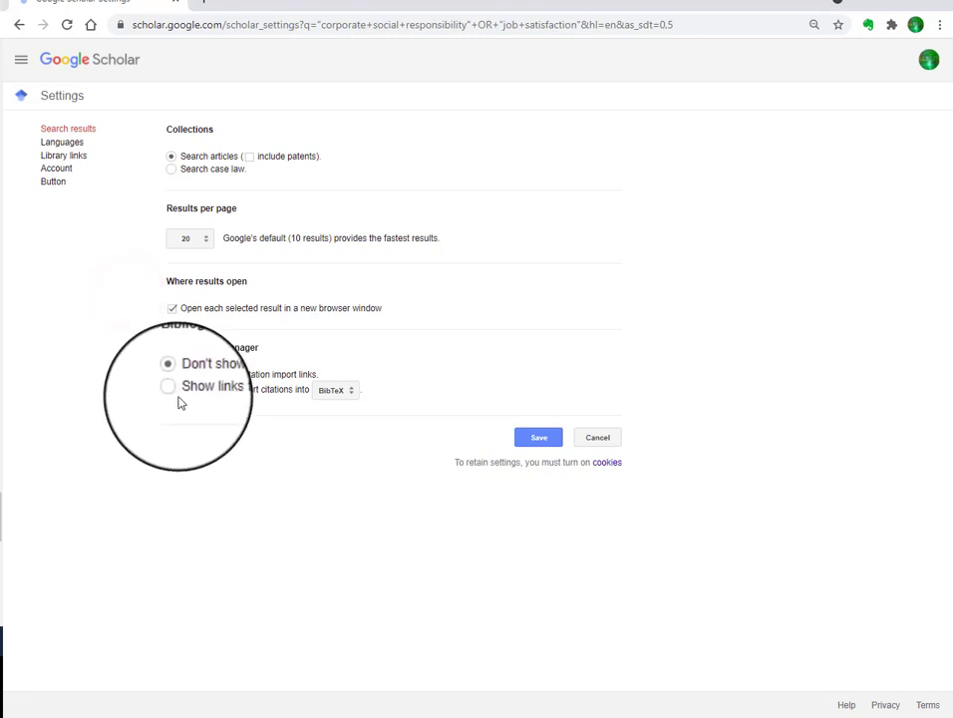
click(344, 390)
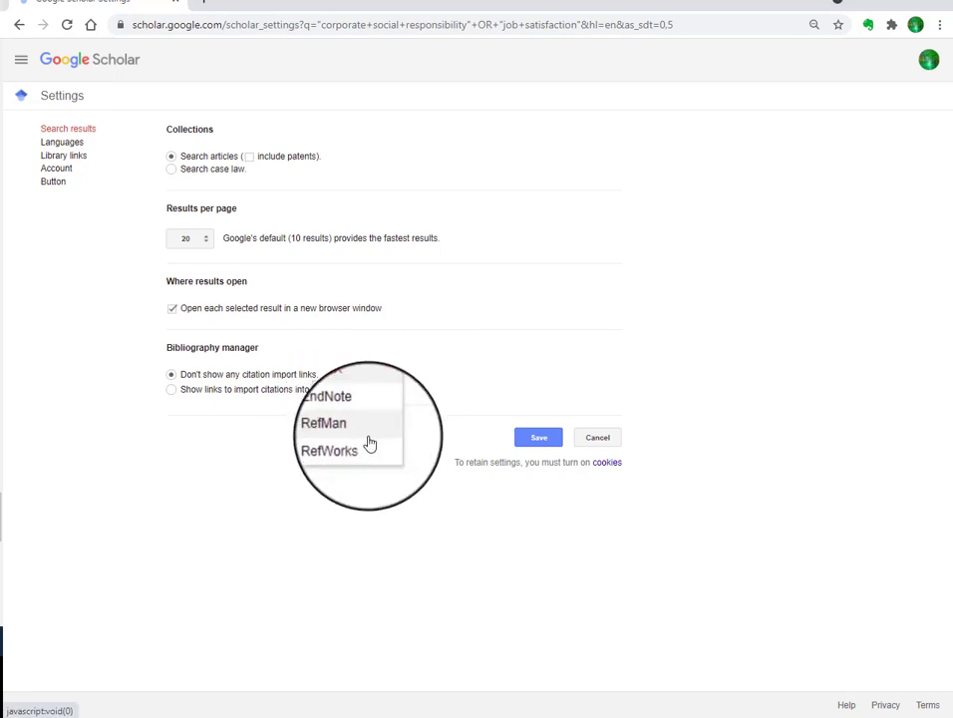
click(415, 526)
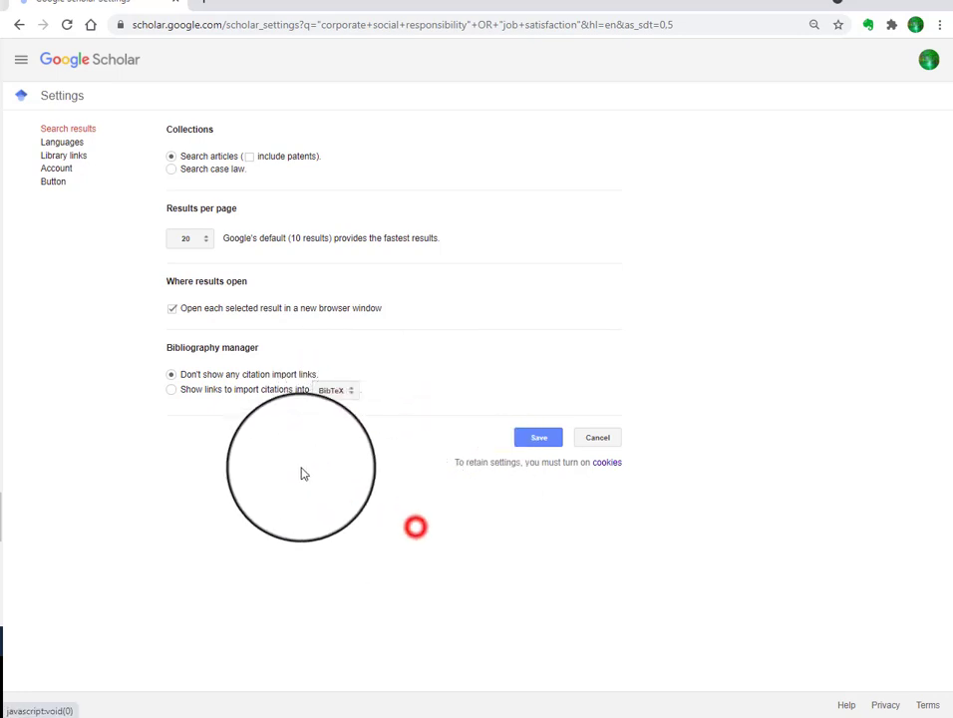
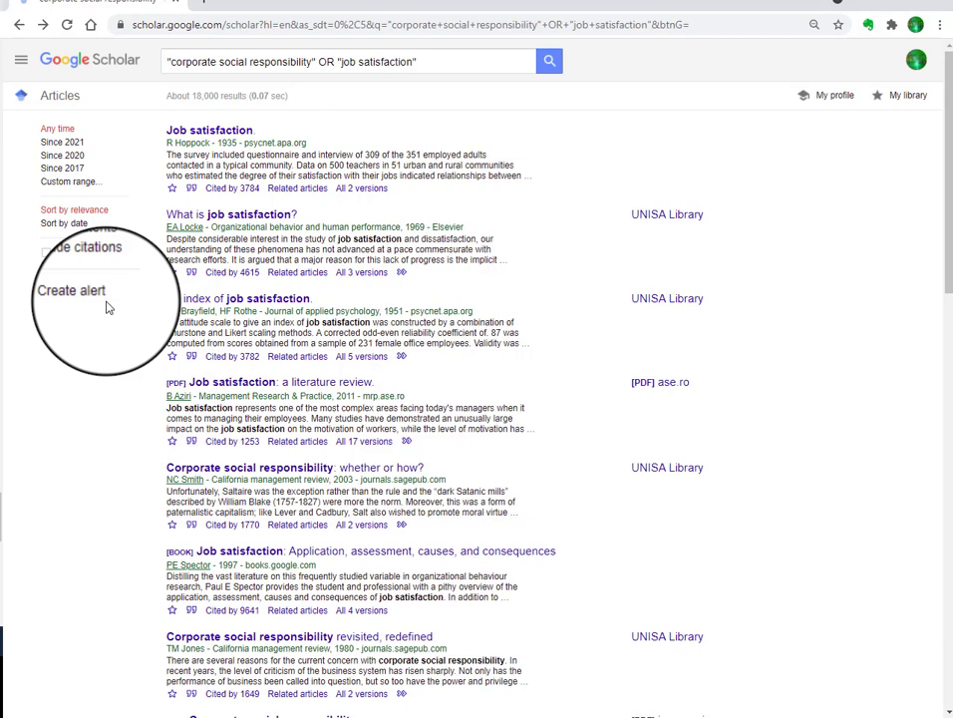
Shorten the query to only the exact phrase "corporate social responsibility" and run the search.
drag(446, 60, 318, 61)
key(BackSpace)
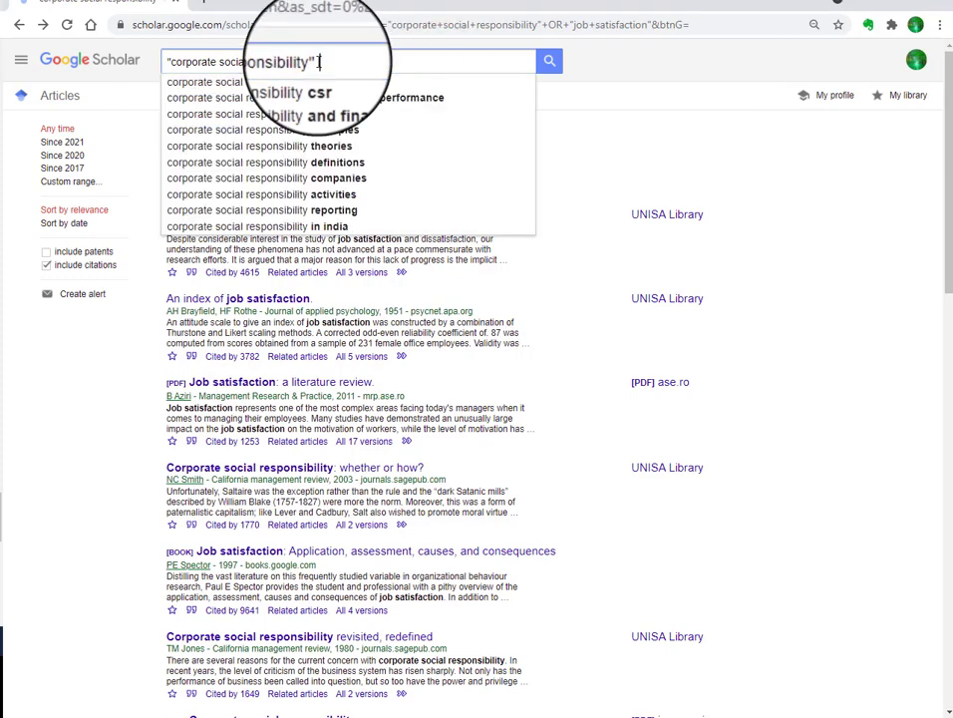
click(550, 62)
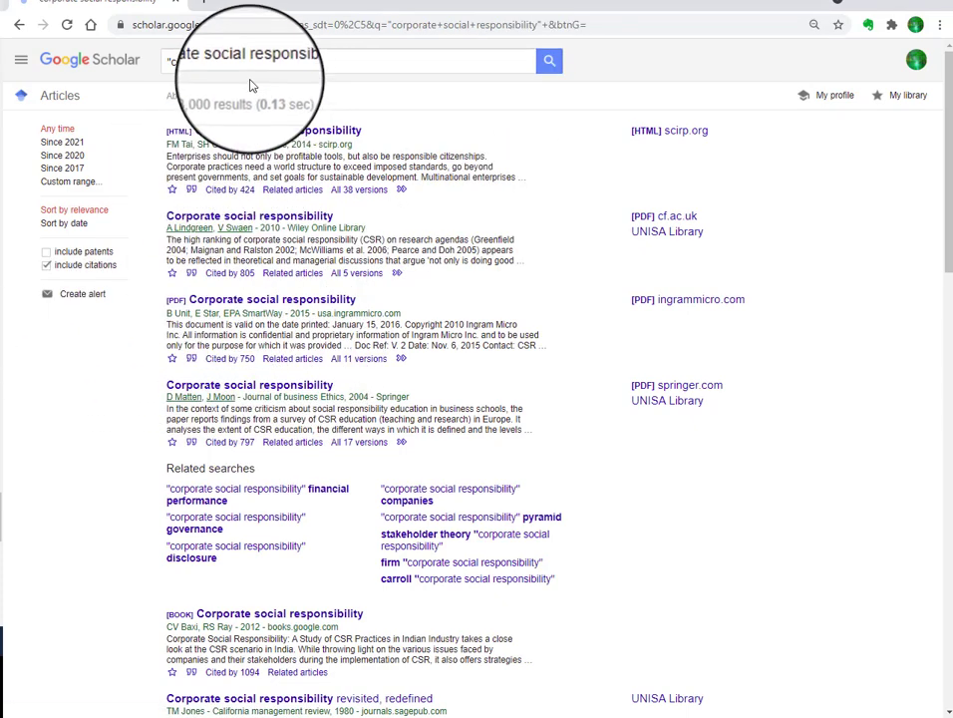
Create an email alert for "corporate social responsibility" showing up to 10 results, and check its entry in the alerts list.
click(83, 302)
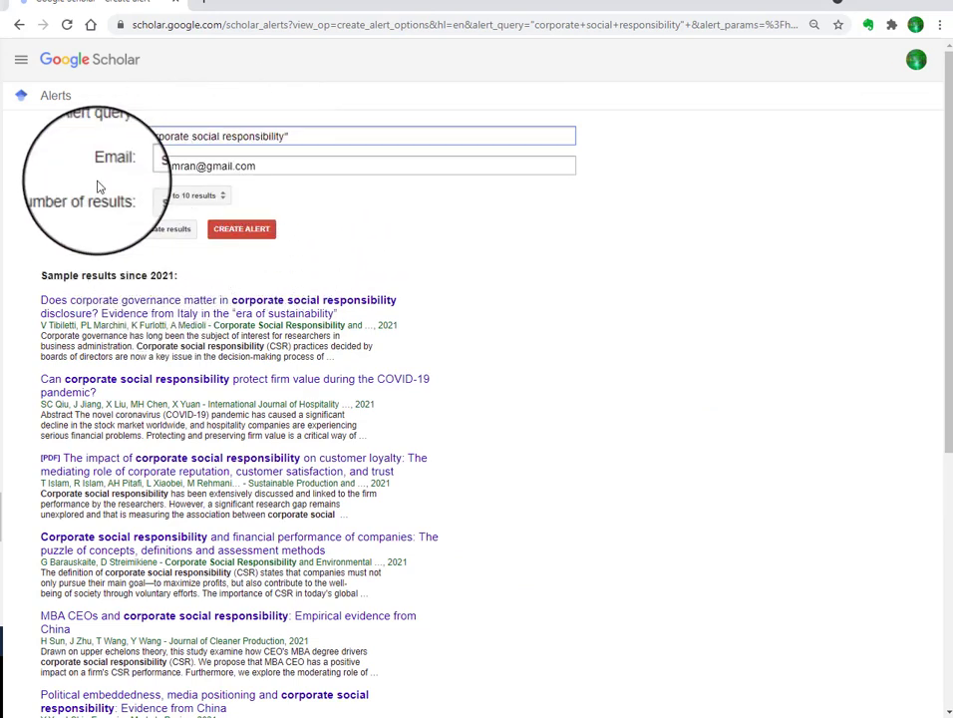
drag(267, 163, 136, 166)
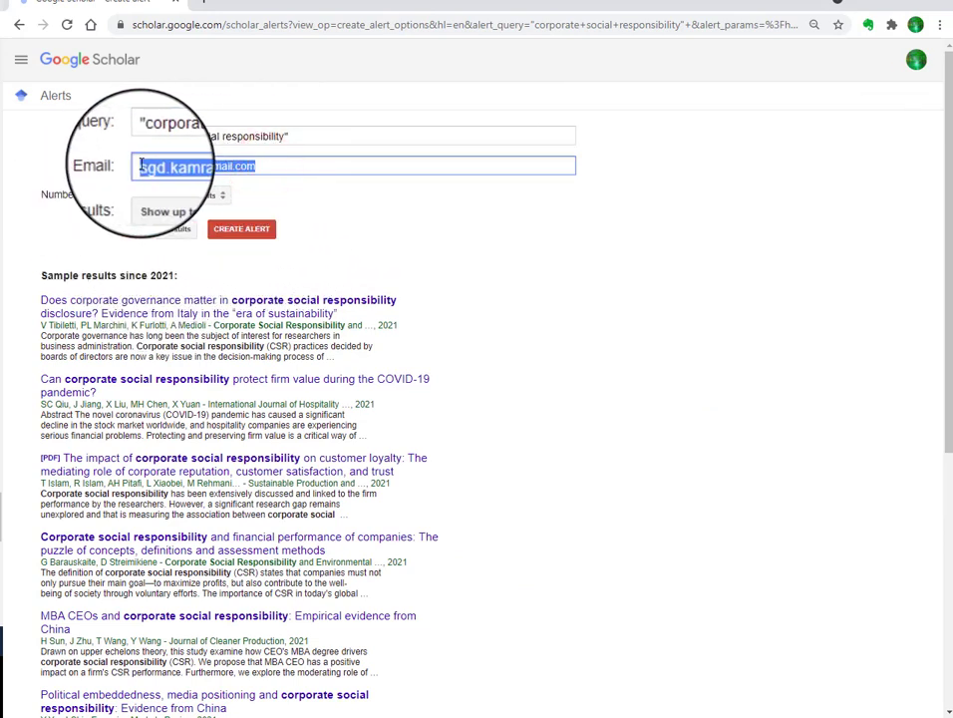
click(340, 181)
click(225, 197)
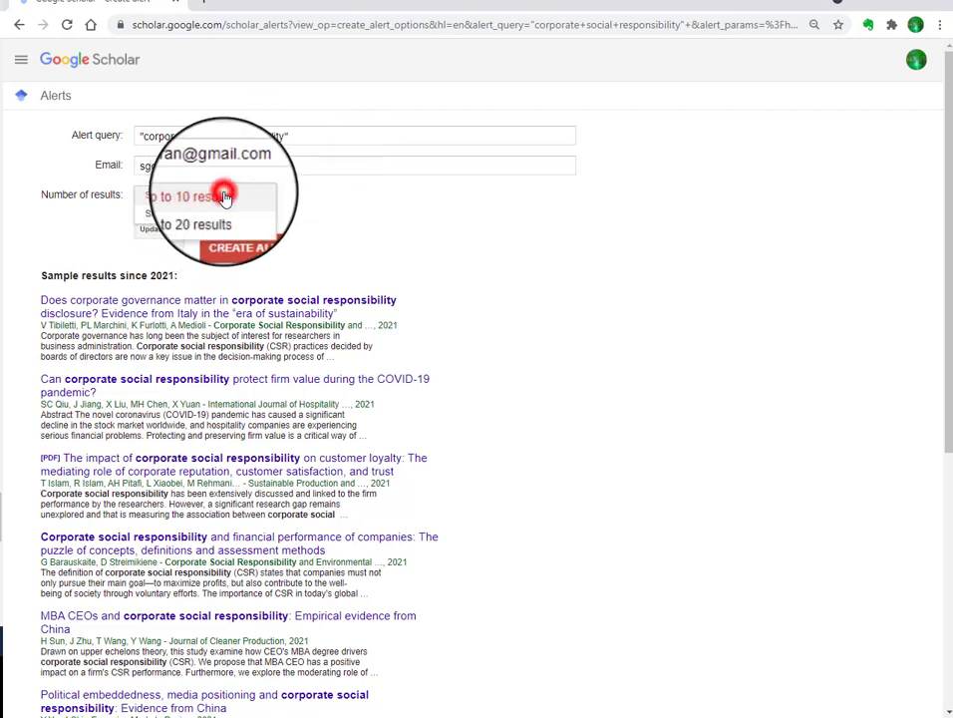
click(282, 196)
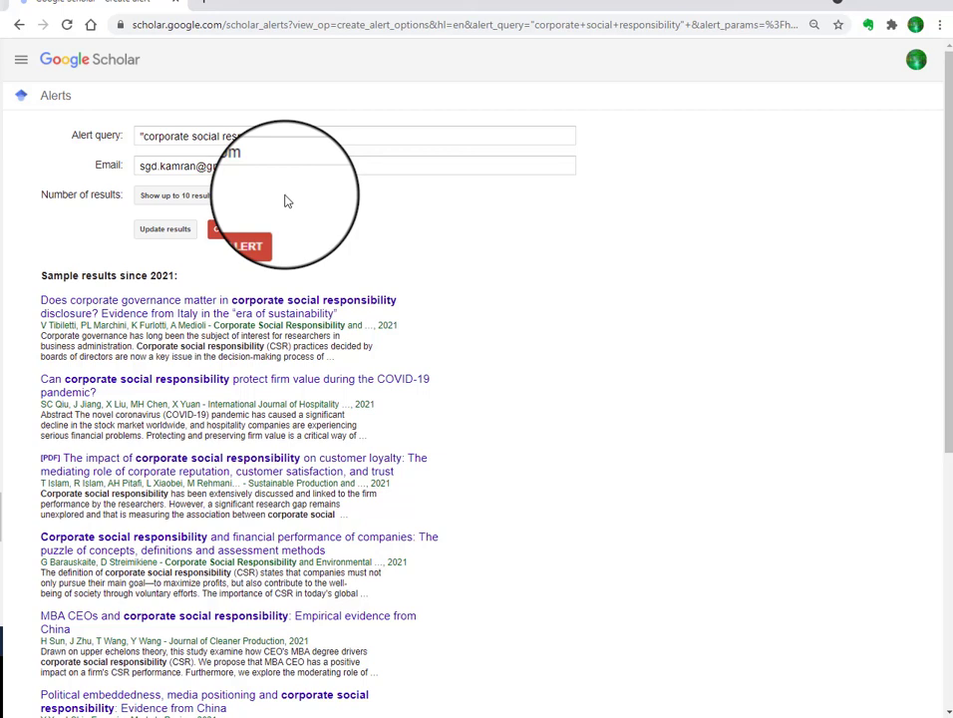
click(243, 230)
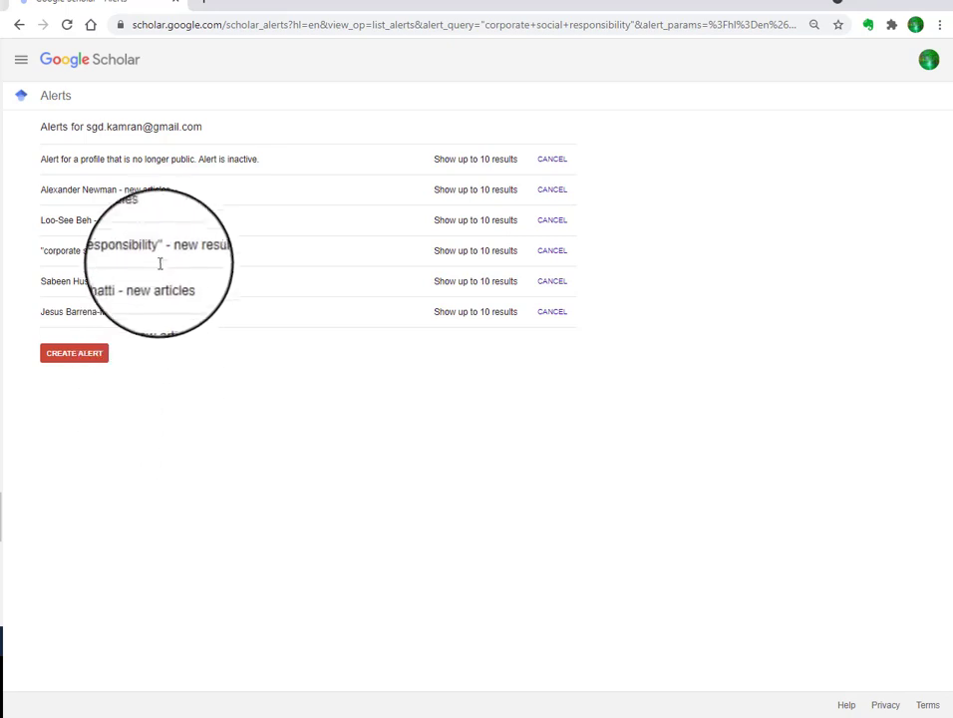
drag(211, 253, 41, 266)
click(81, 261)
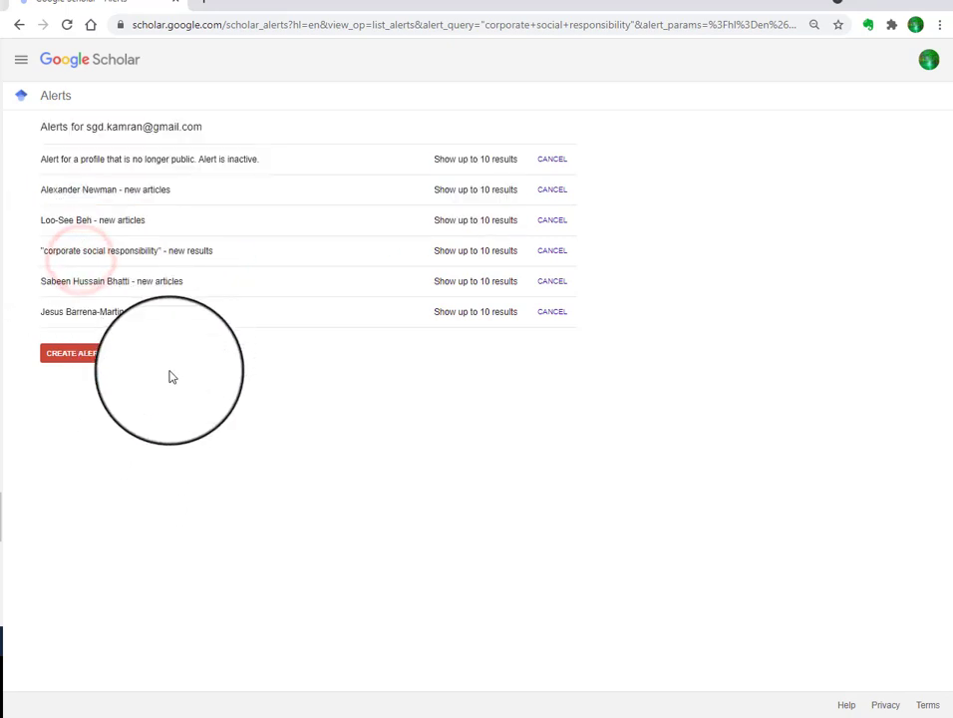